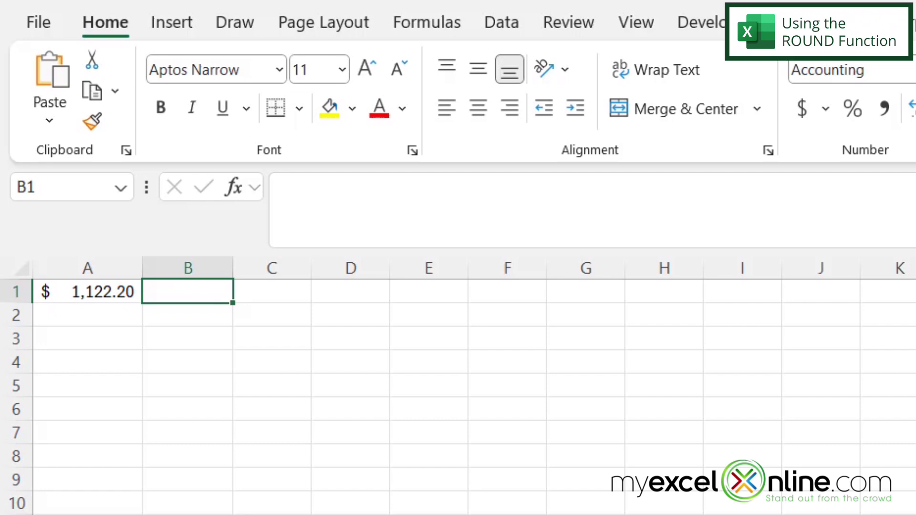
Step: Enter the formula =ROUND(A1,0) in cell B1 to round the amount in A1 to zero decimal places
text(=round()
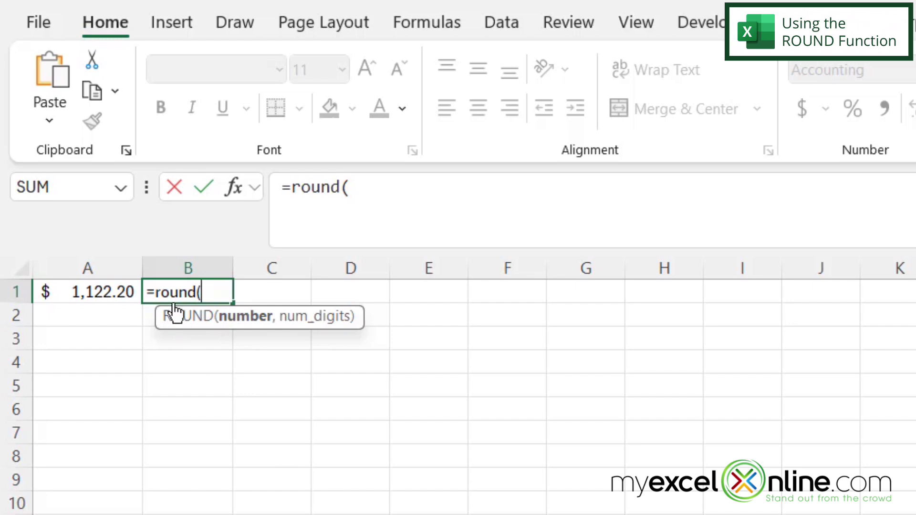
click(64, 294)
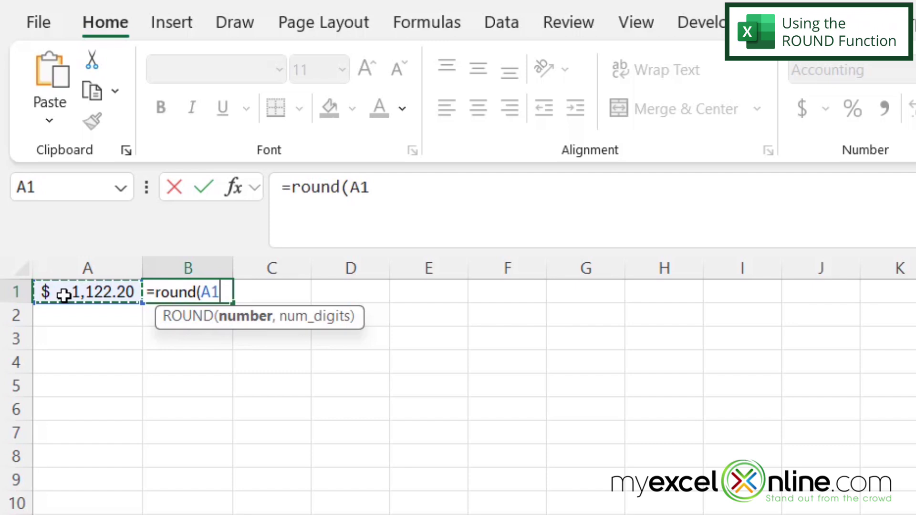
text(,)
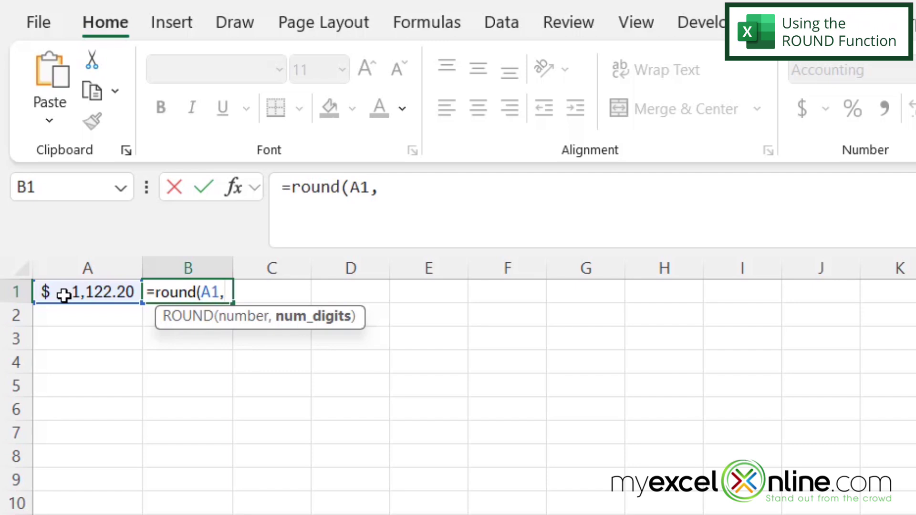
text(0))
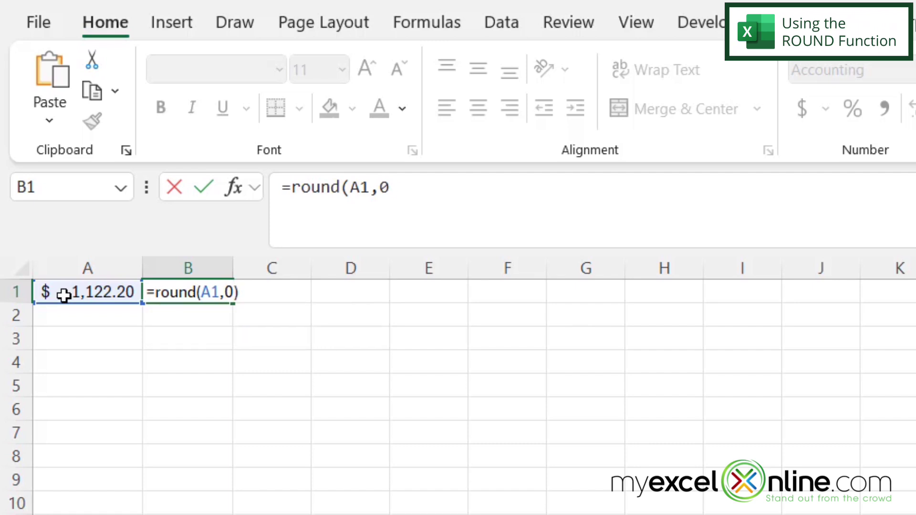
key(Return)
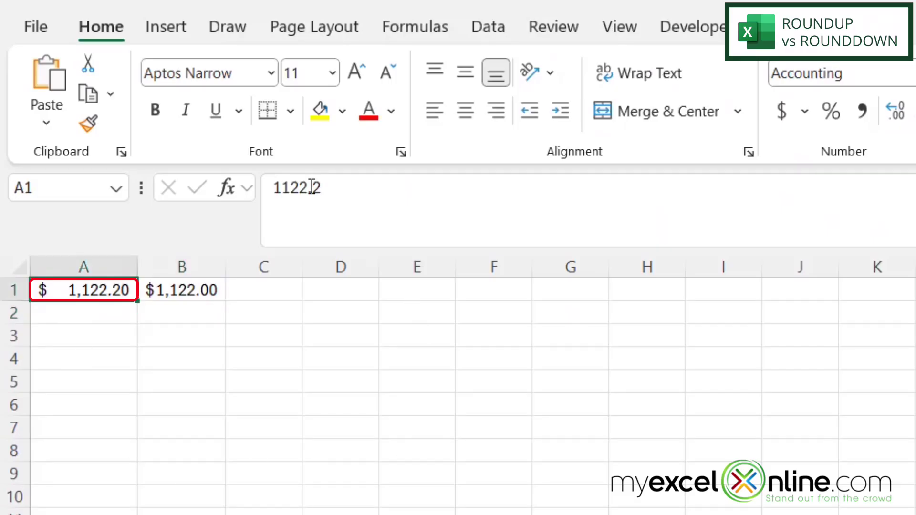
Step: Change the decimal digit of the amount in cell A1 so the value is 1122.7
drag(313, 187, 365, 186)
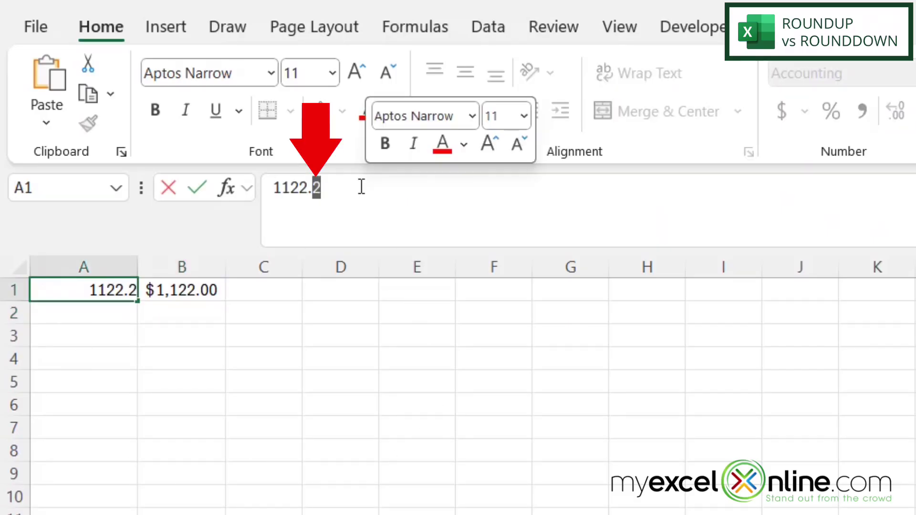
text(7)
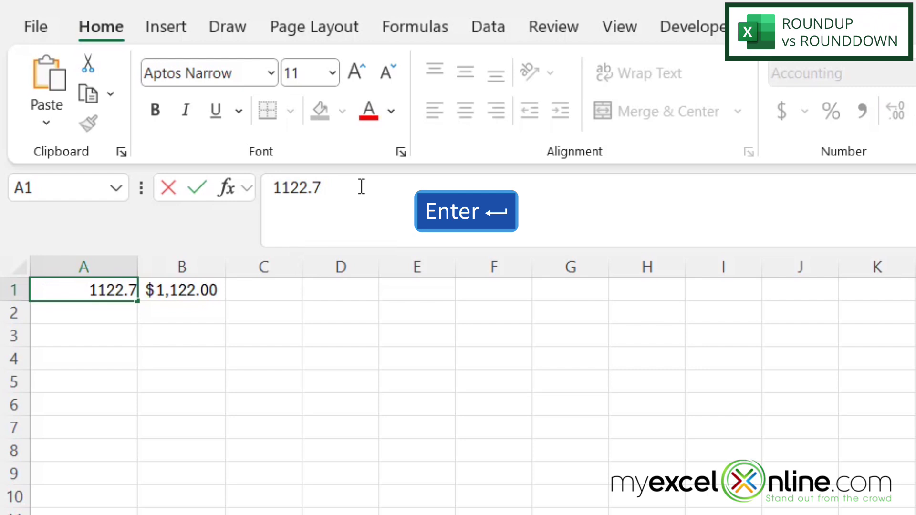
key(Return)
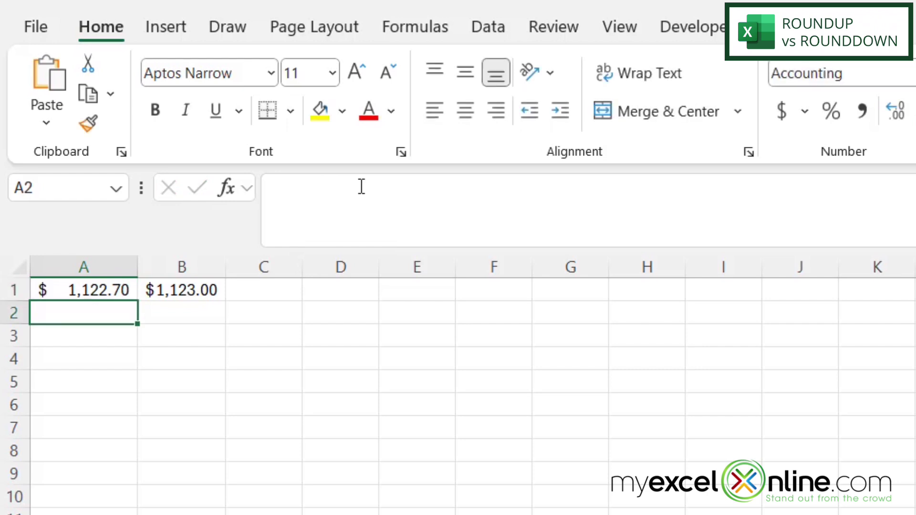
Step: Enter the formula =ROUNDUP(A1,0) in cell B3 to round the amount in A1 up to a whole number
click(179, 336)
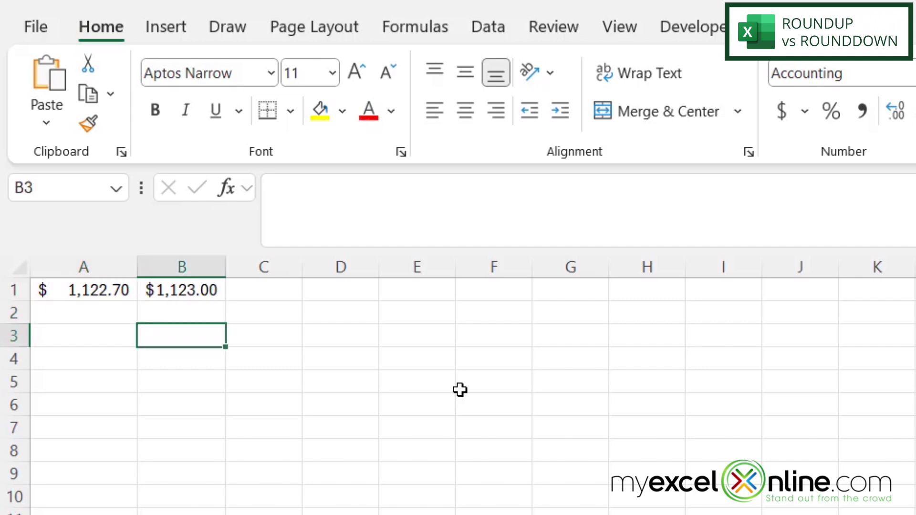
text(=)
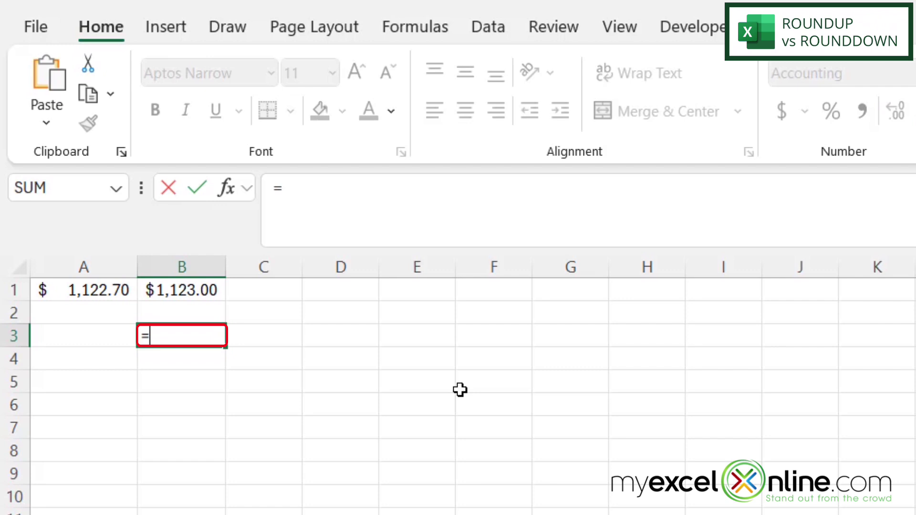
text(roundup()
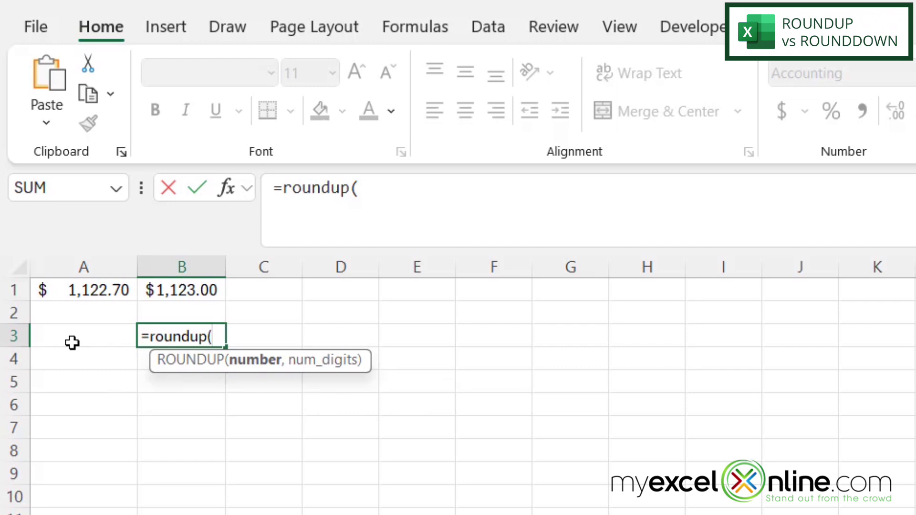
click(75, 290)
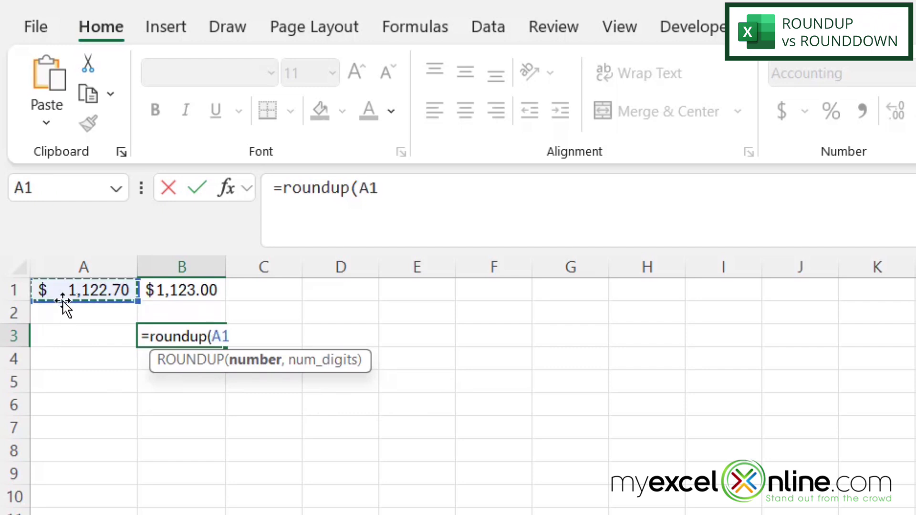
text(,0)
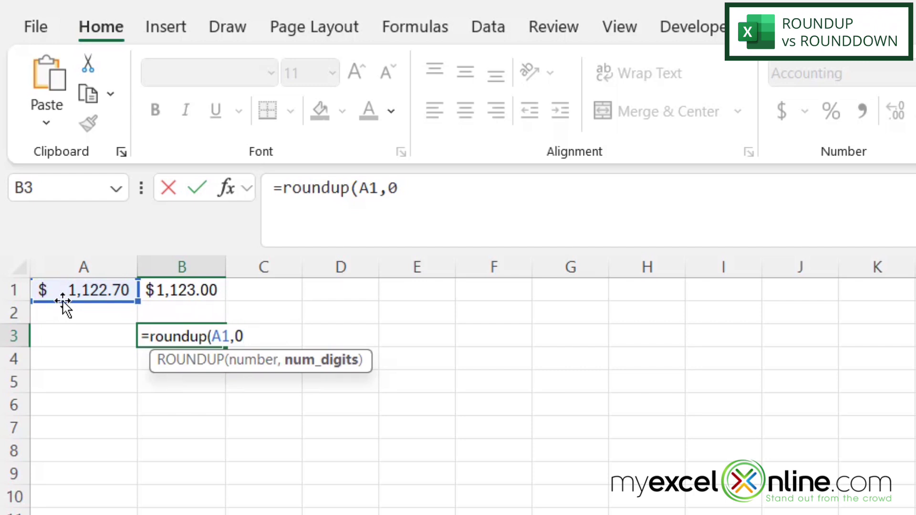
text())
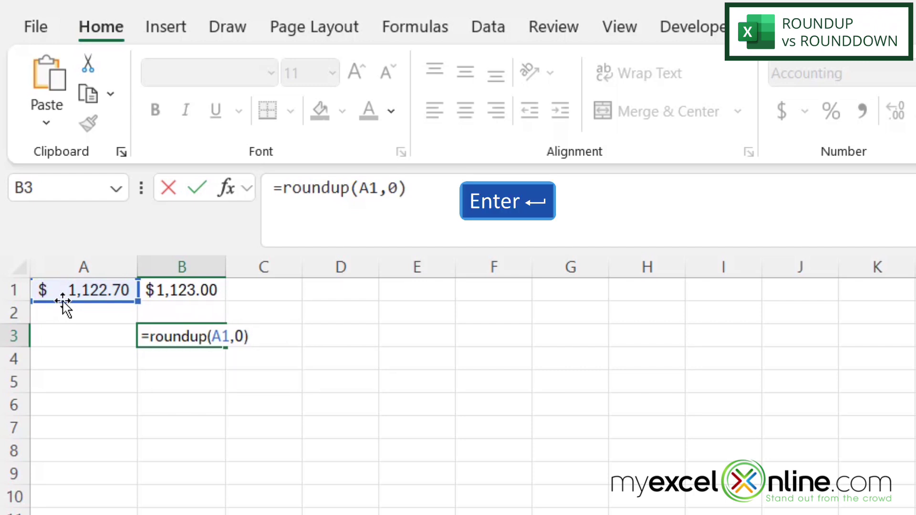
key(Return)
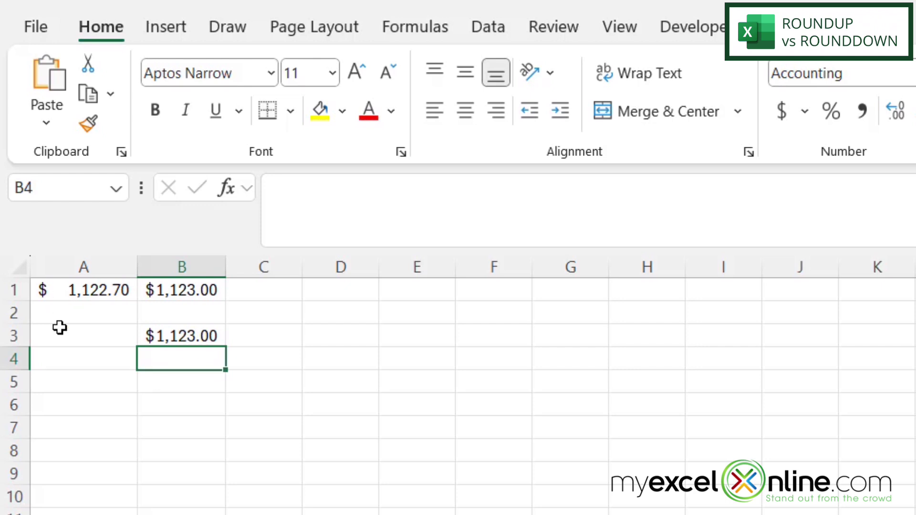
Step: Set the amount in cell A1 to 1122.2 by replacing its decimal digit
click(59, 290)
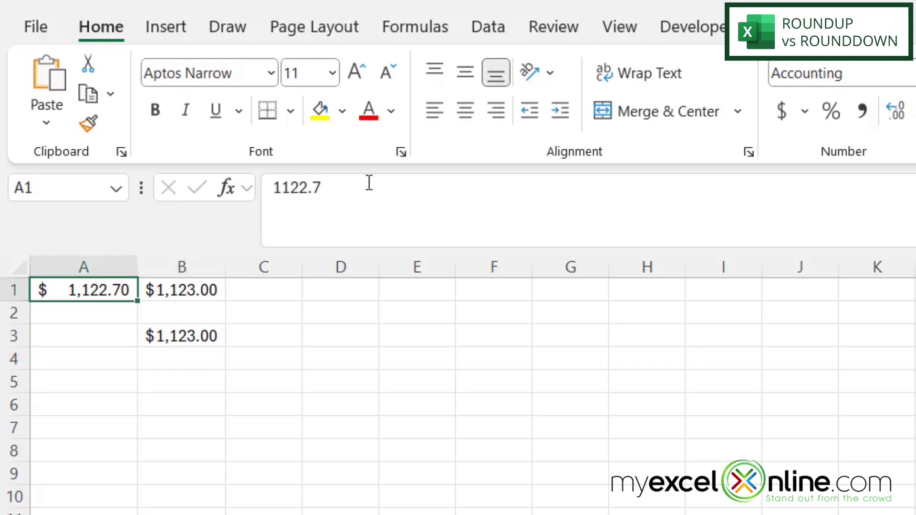
click(367, 184)
key(BackSpace)
text(2)
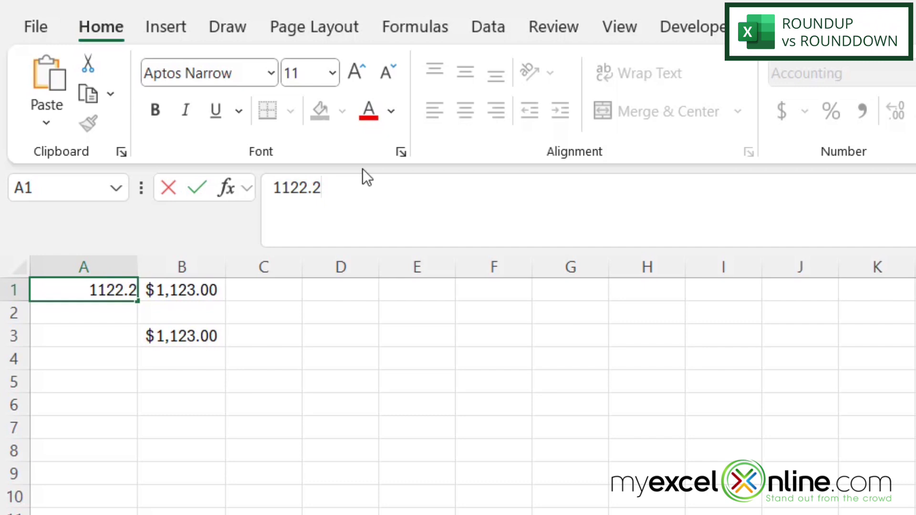
key(Return)
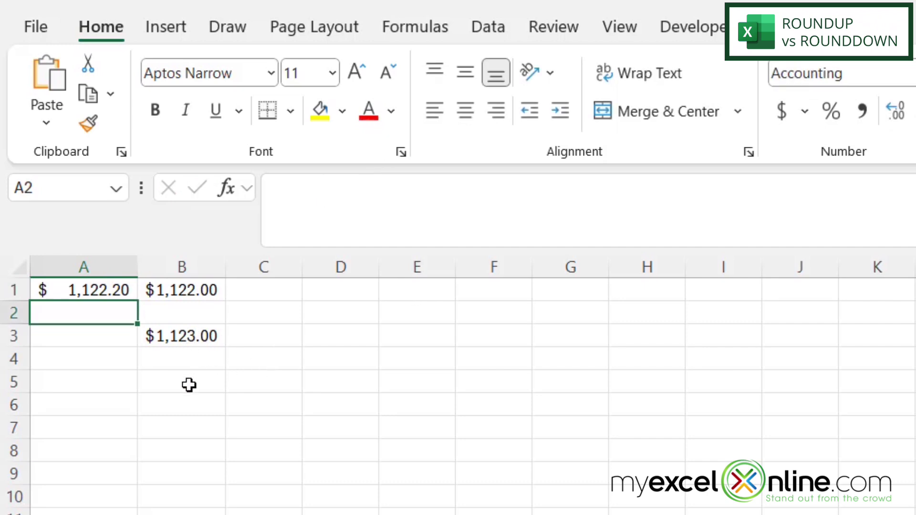
Step: Enter the formula =ROUNDDOWN(A1,0) in cell B4 to round the amount in A1 down to a whole number
click(189, 361)
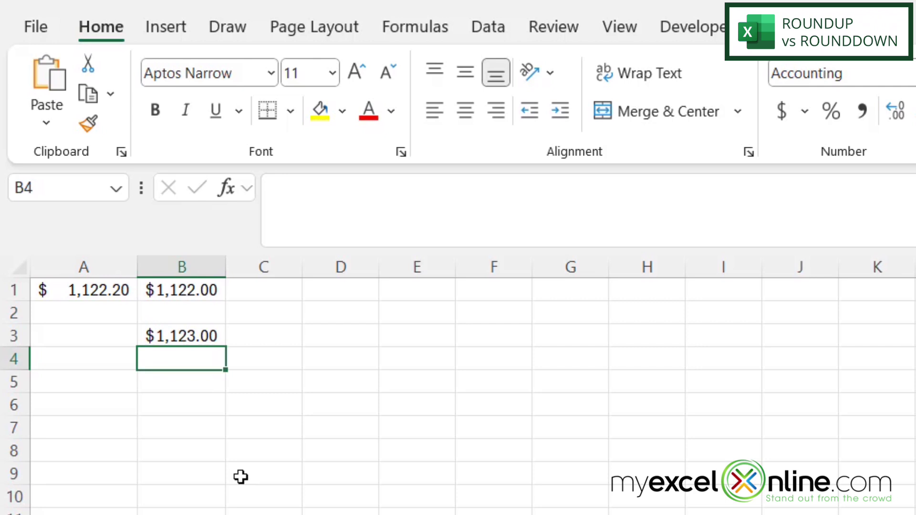
text(=rounddown)
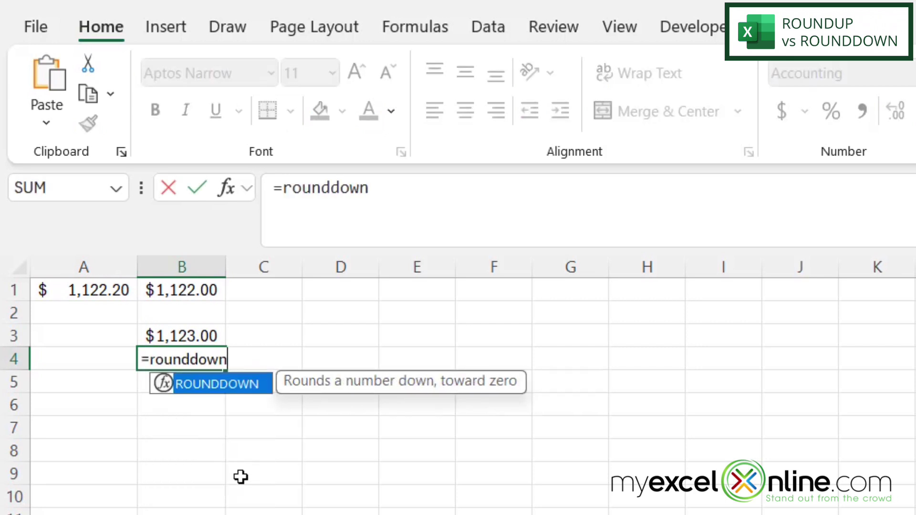
text(()
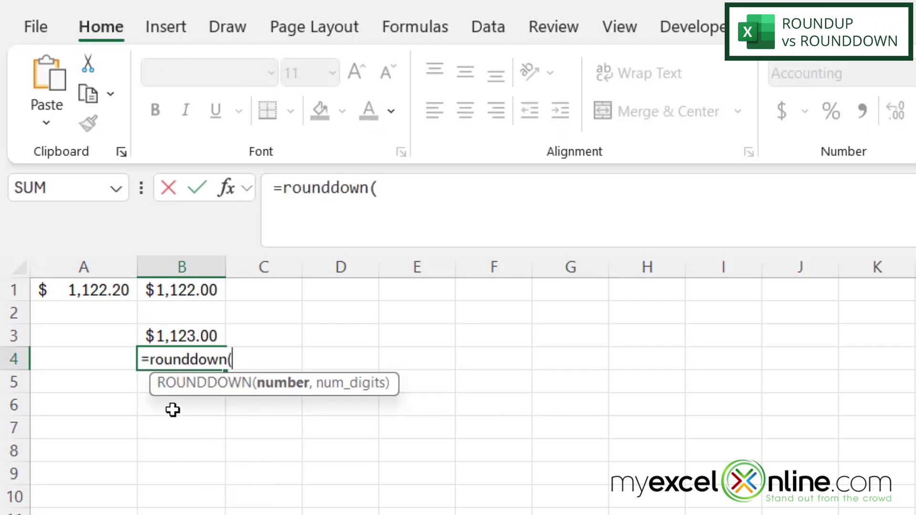
click(68, 292)
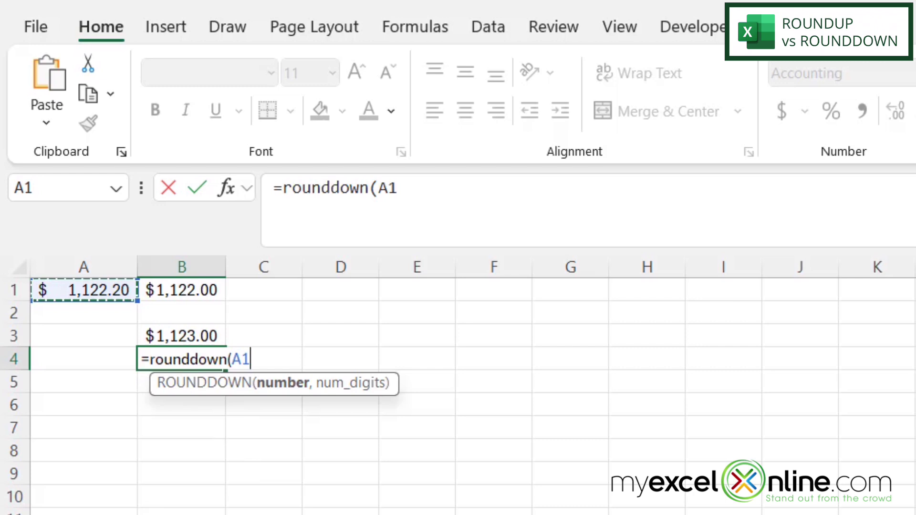
text(,)
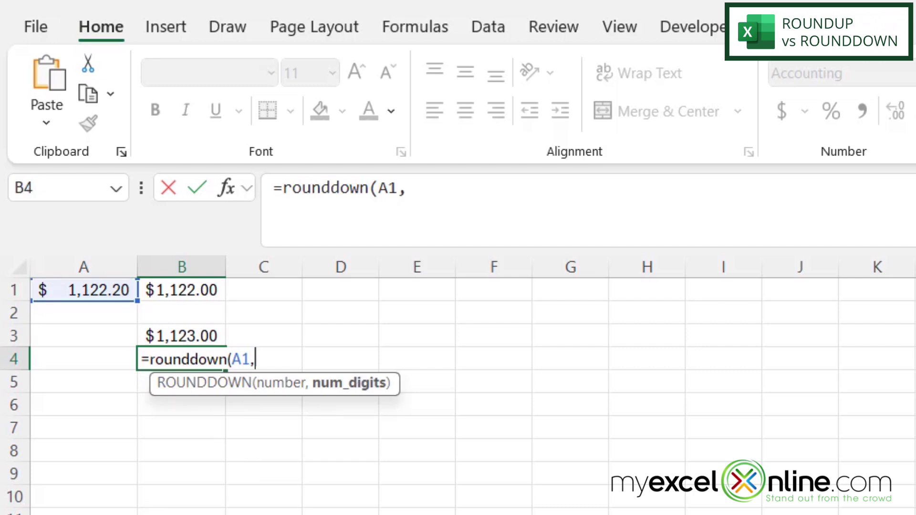
text(0))
key(Return)
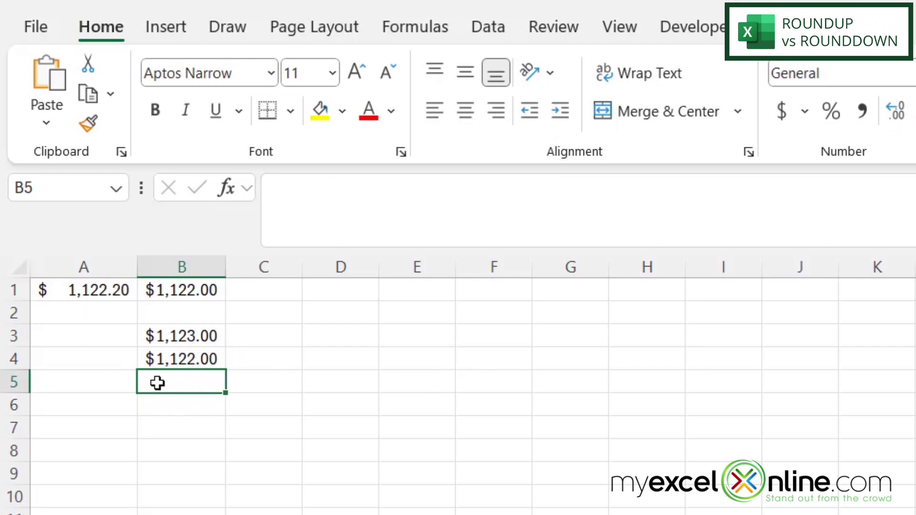
Step: Replace the decimal digit in cell A1 with 7, making the amount 1122.7
click(79, 291)
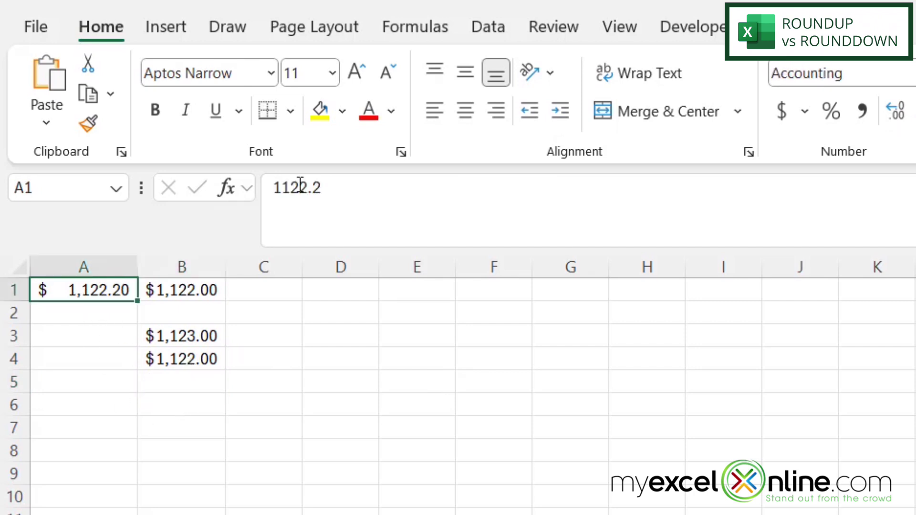
drag(313, 187, 330, 186)
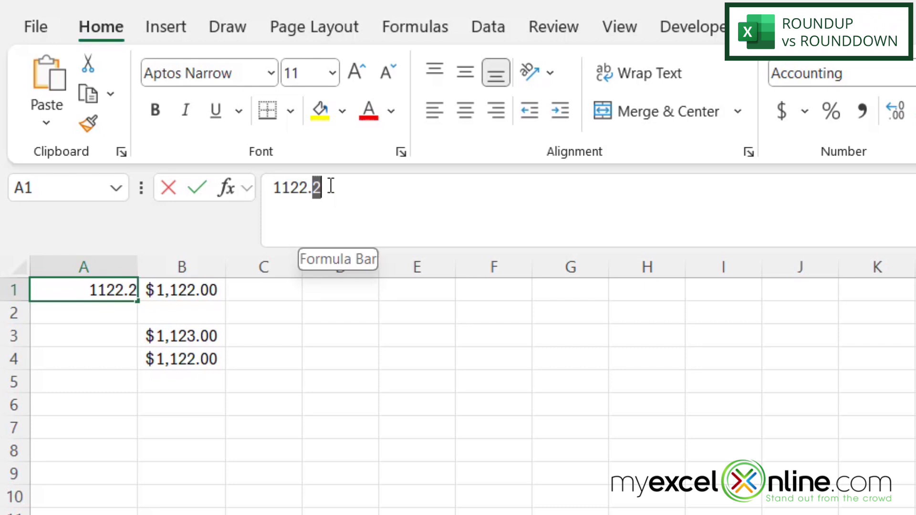
text(7)
key(Return)
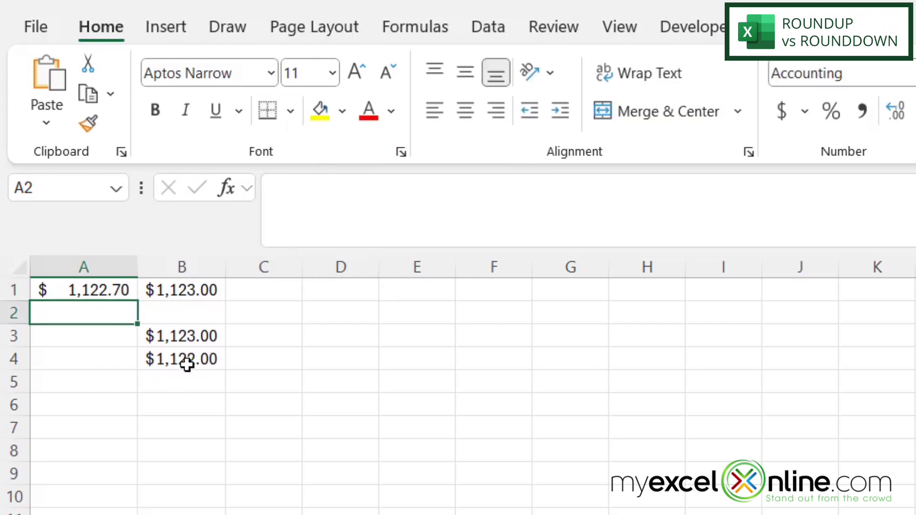